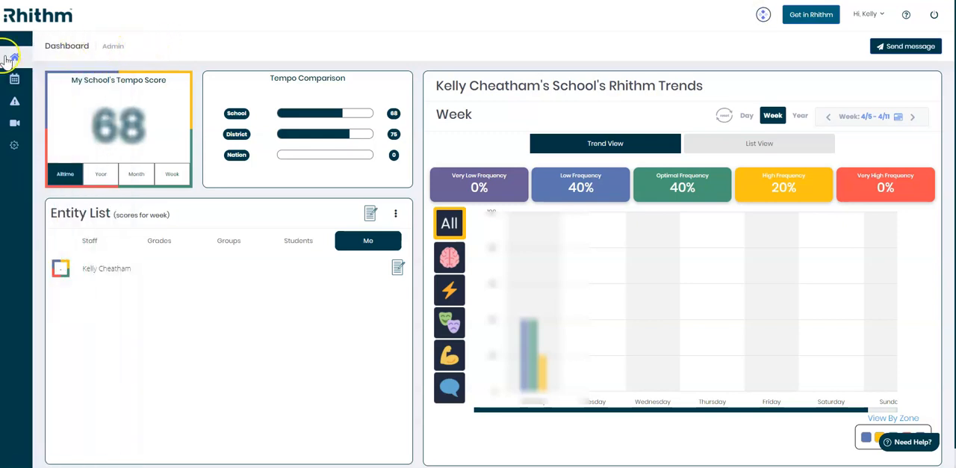
- Open the Risk Alert Center for the school
mouse_move(16, 63)
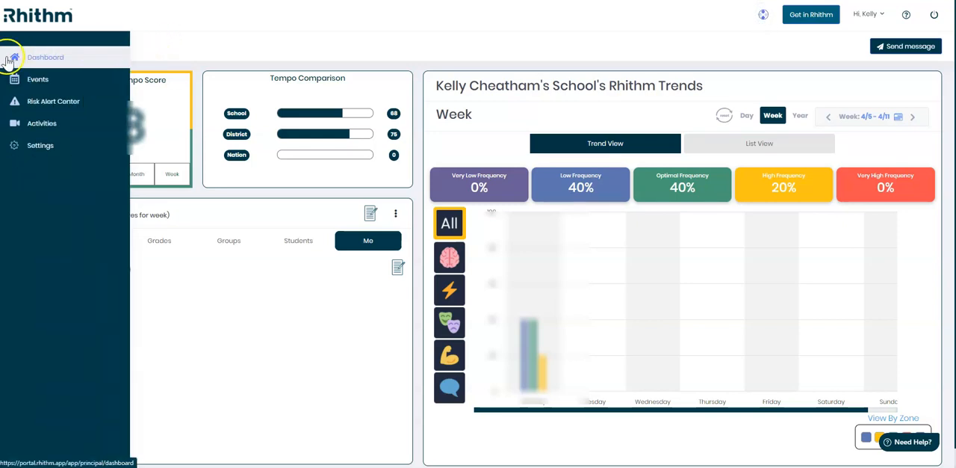
left_click(87, 107)
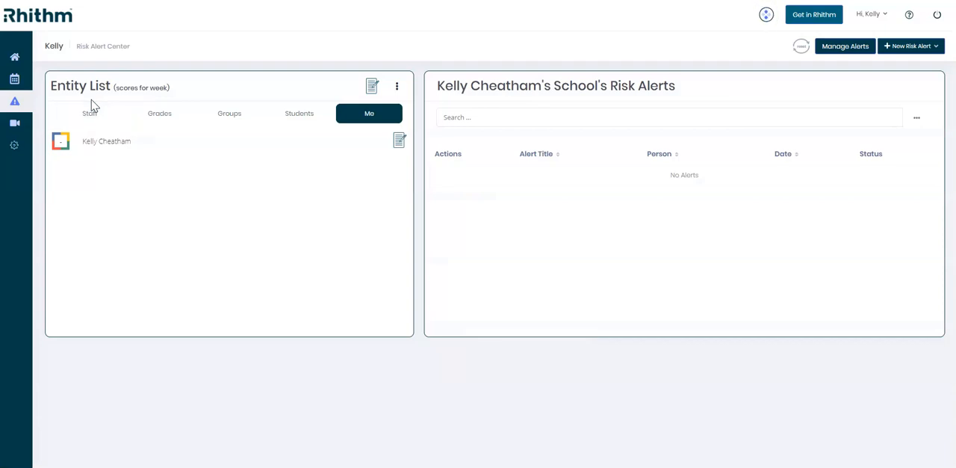
left_click(95, 108)
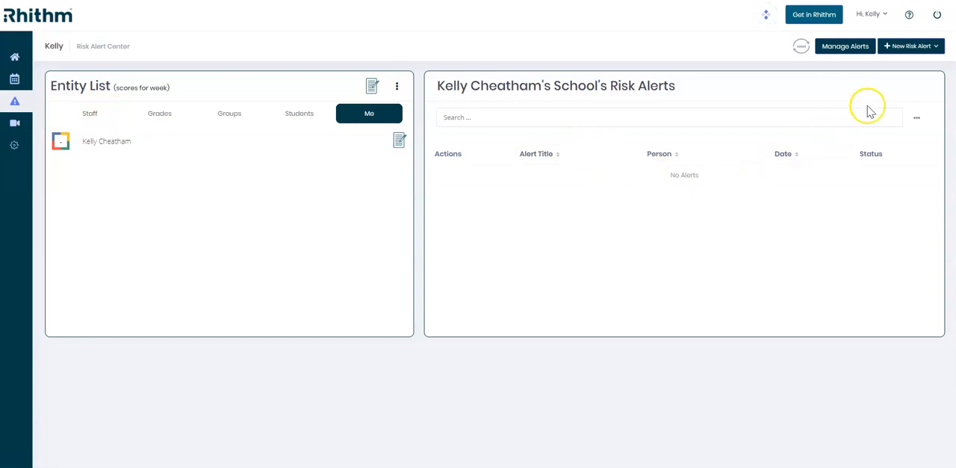
- Start a new note-type risk alert and title it "Note Alert"
left_click(934, 52)
left_click(933, 49)
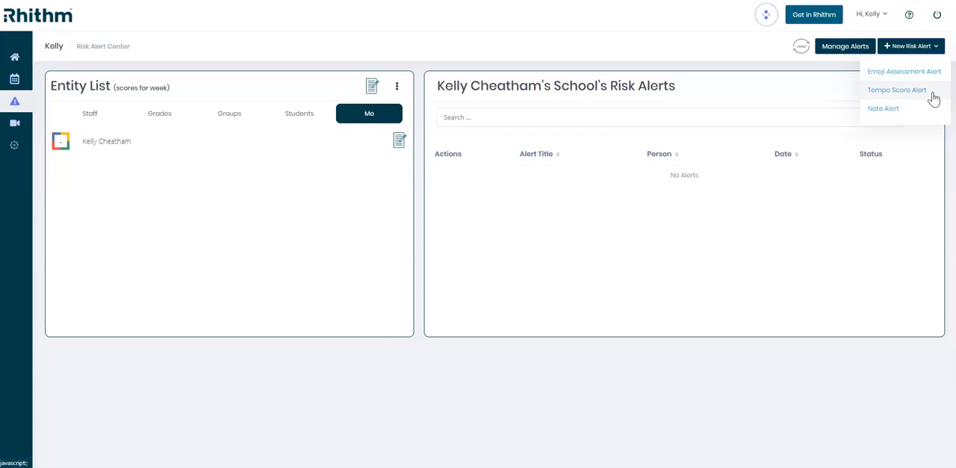
left_click(913, 110)
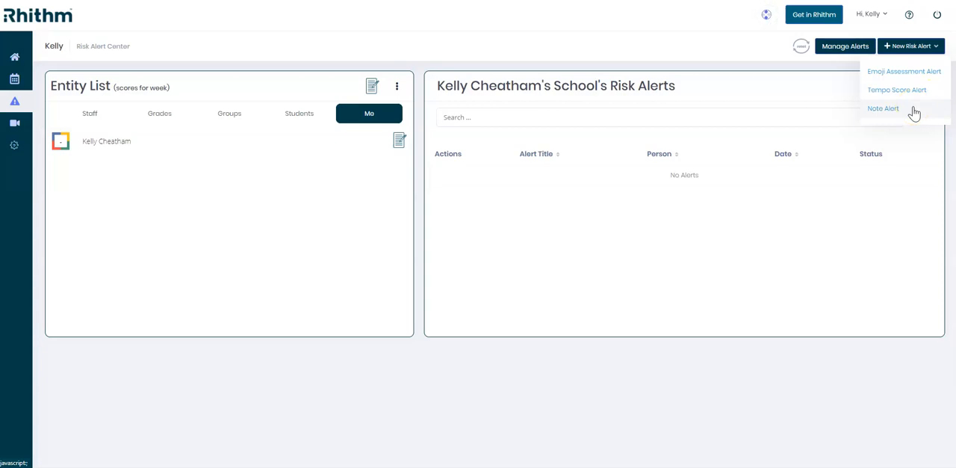
left_click(876, 112)
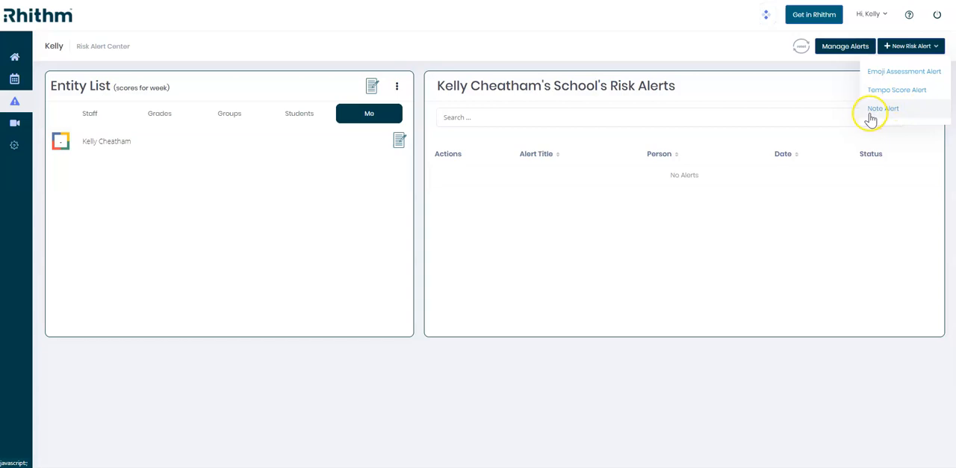
left_click(919, 114)
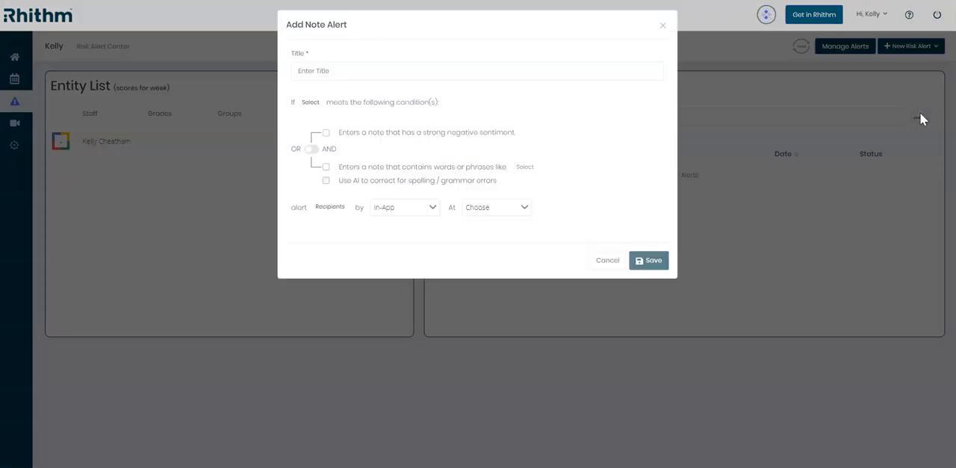
left_click(511, 74)
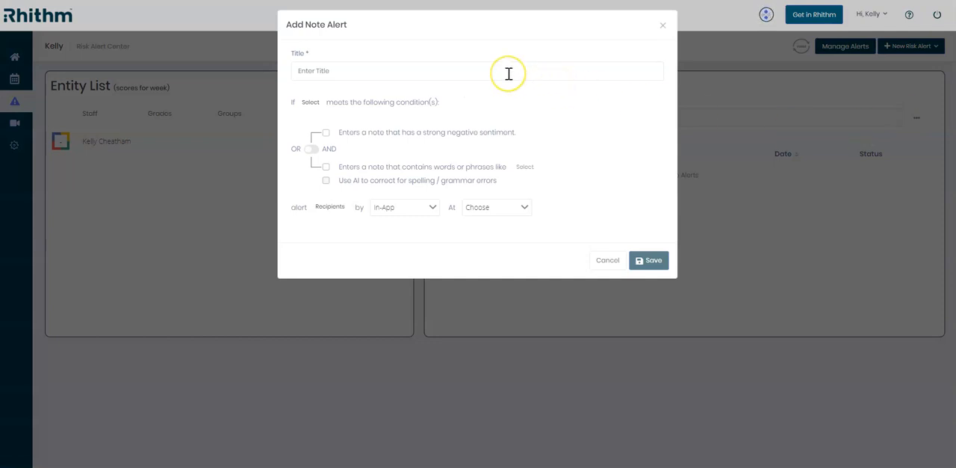
left_click(491, 70)
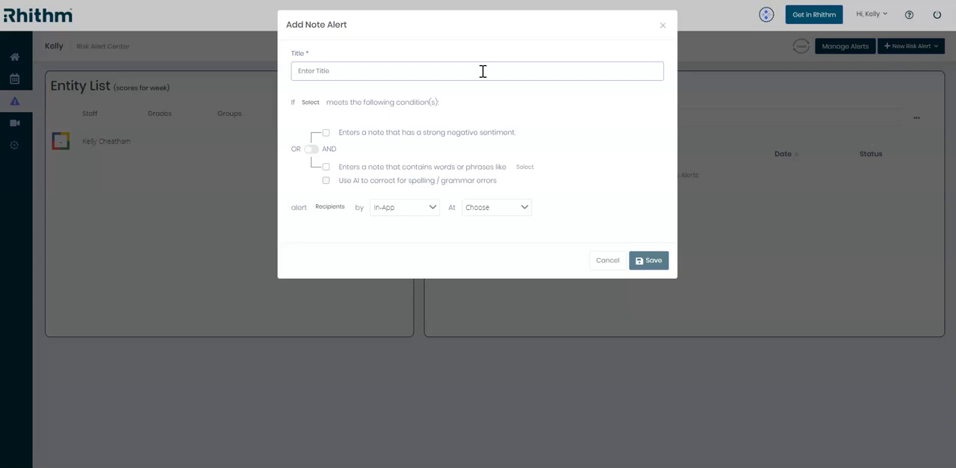
type("Note Alert")
- Set the alert's watch list to all students and return to the note alert form
left_click(309, 79)
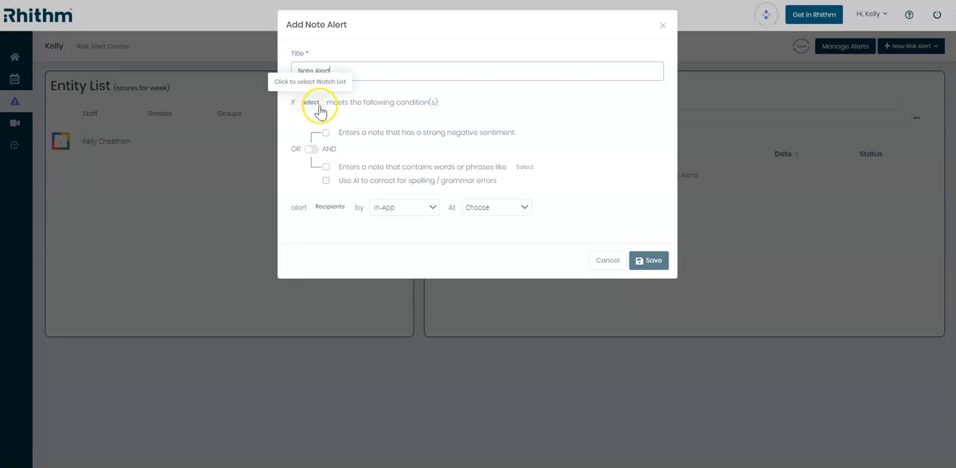
left_click(317, 107)
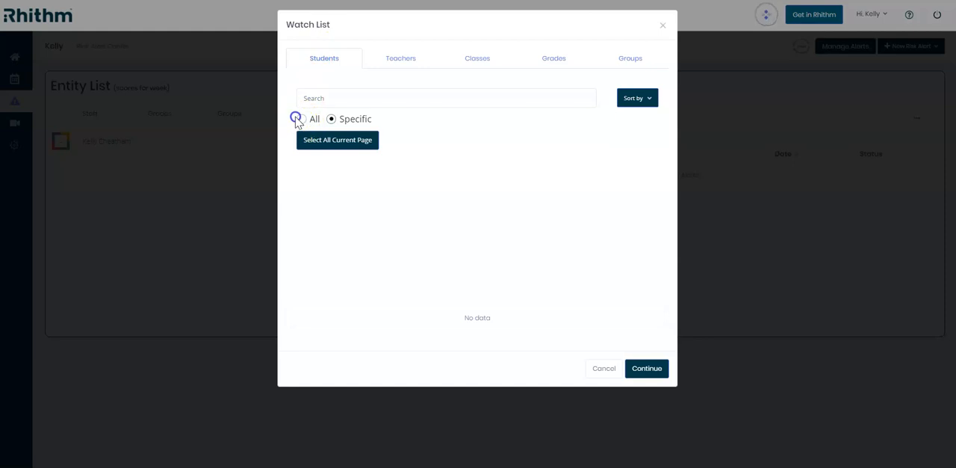
left_click(302, 121)
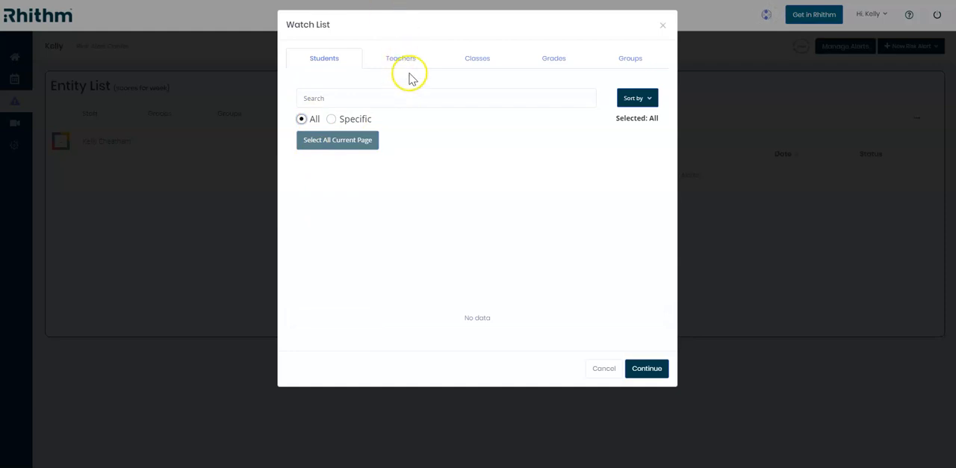
left_click(480, 61)
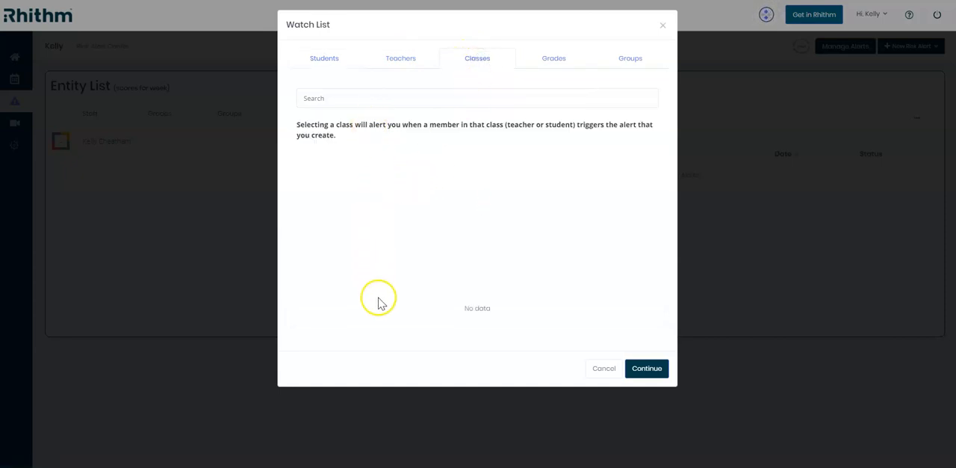
left_click(644, 367)
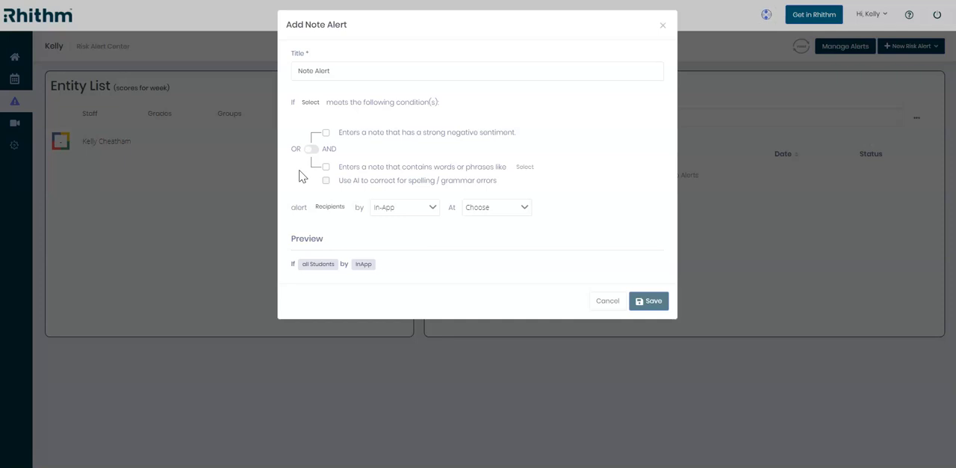
- Enable the strong negative sentiment, words or phrases, and AI spelling correction conditions, and open the risk word selection
left_click(324, 134)
left_click(326, 134)
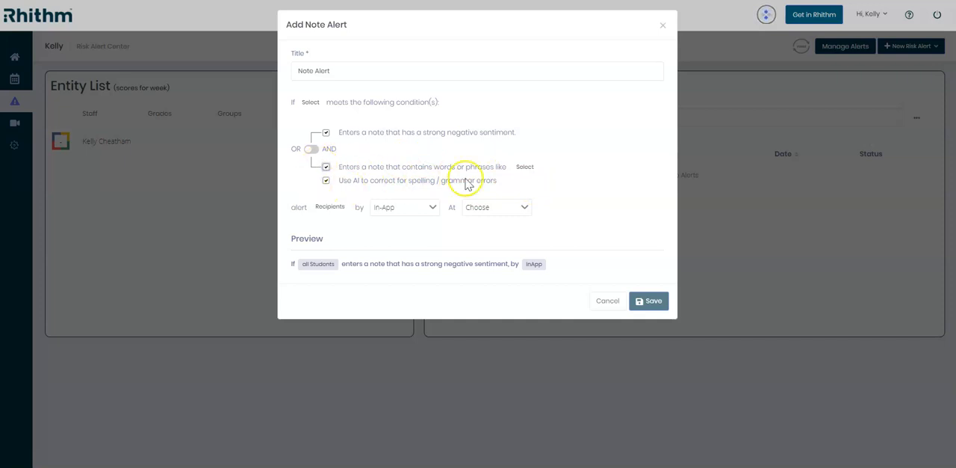
left_click(526, 167)
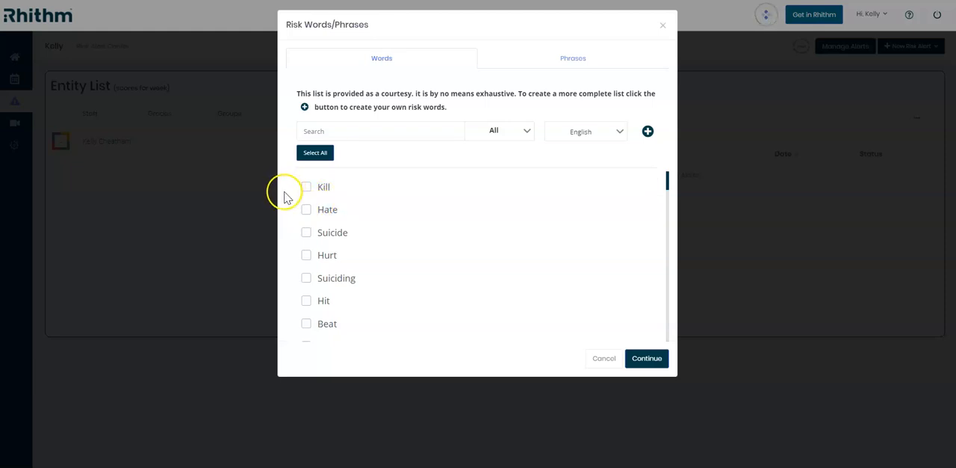
- Review the English risk words and select all of them for the alert
scroll(390, 183, "down", 5)
scroll(381, 194, "down", 8)
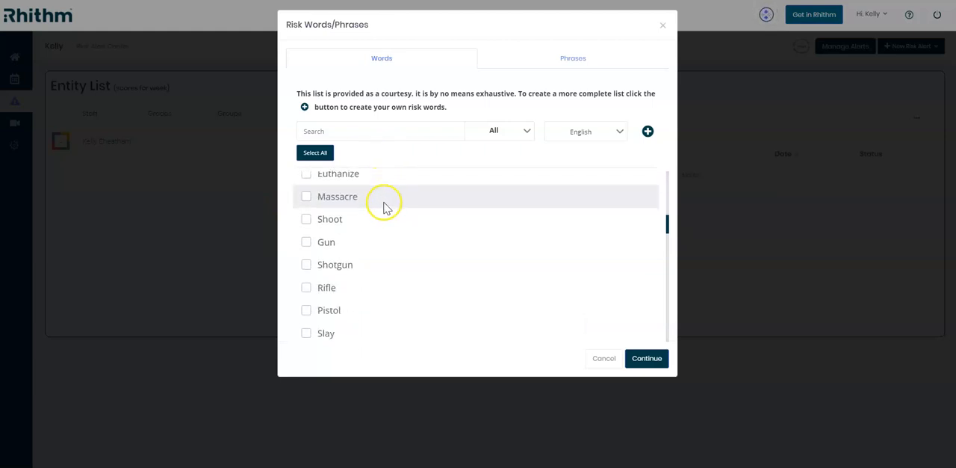
scroll(381, 213, "up", 2)
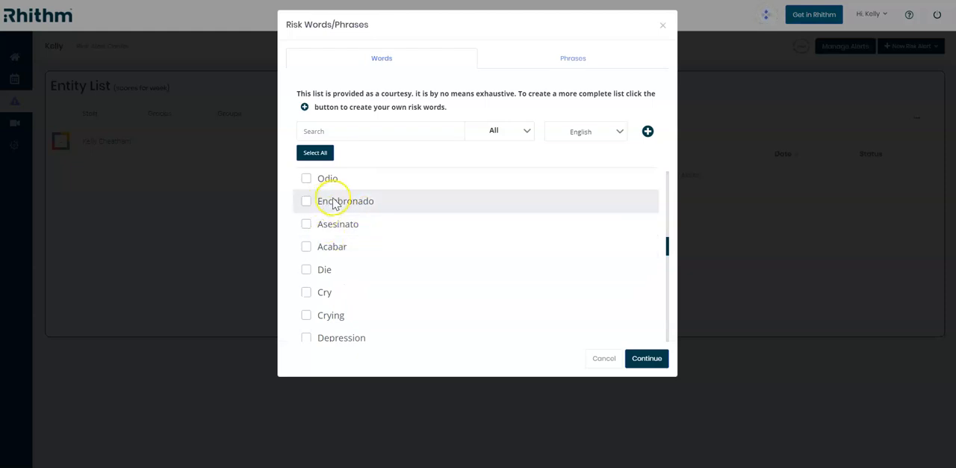
scroll(395, 228, "down", 5)
scroll(395, 224, "down", 10)
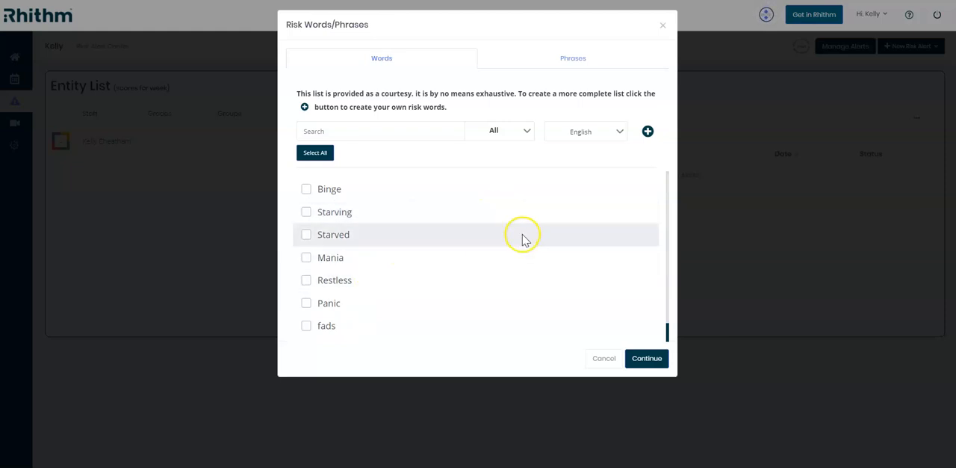
scroll(423, 279, "up", 8)
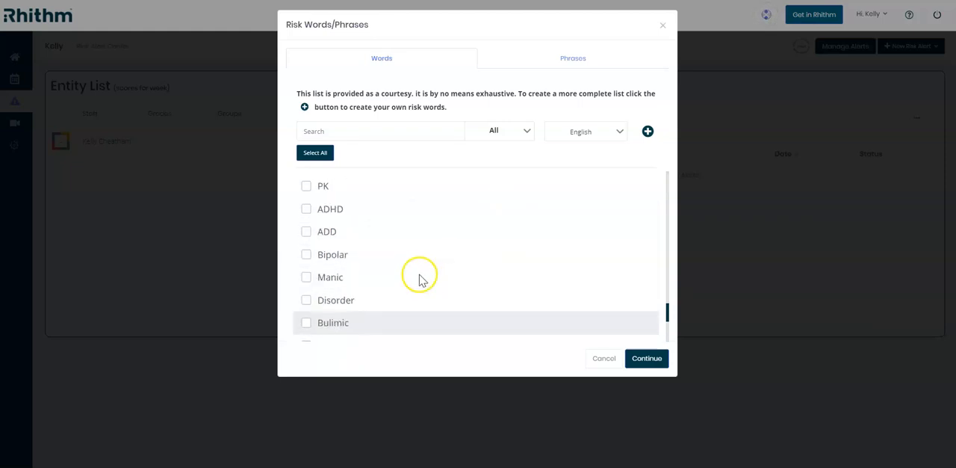
scroll(425, 302, "up", 5)
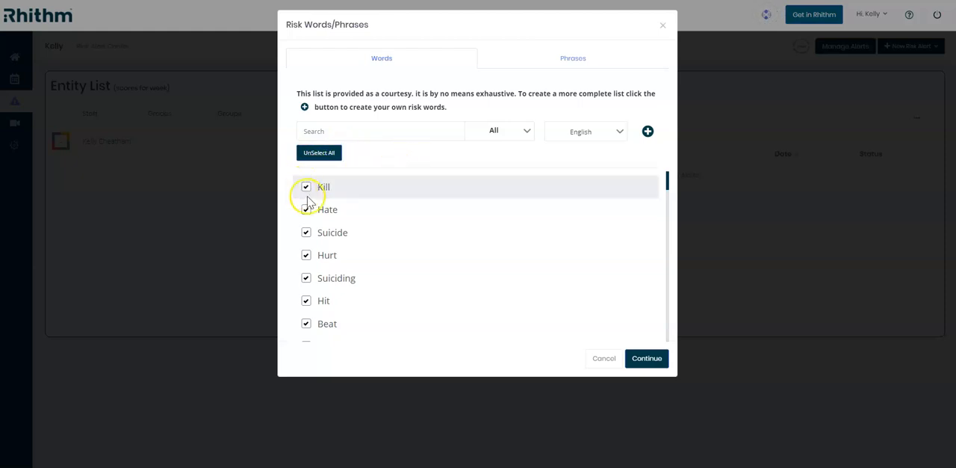
scroll(381, 306, "down", 7)
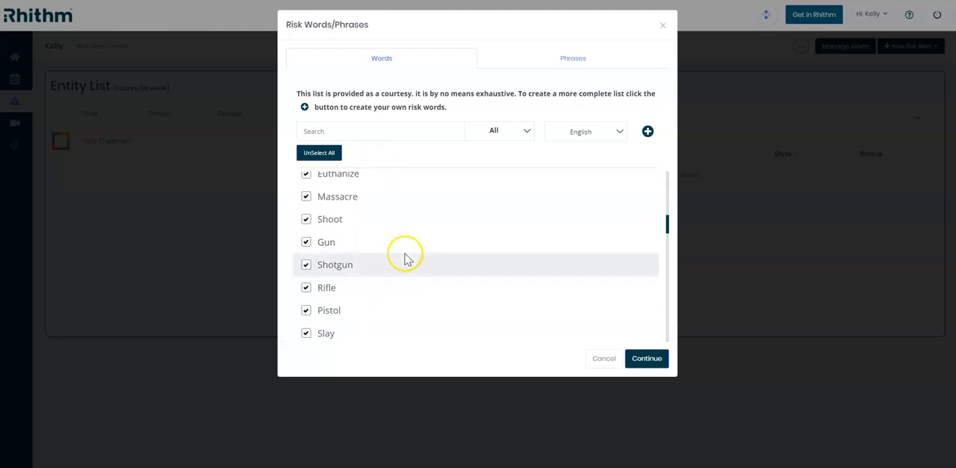
scroll(418, 266, "up", 7)
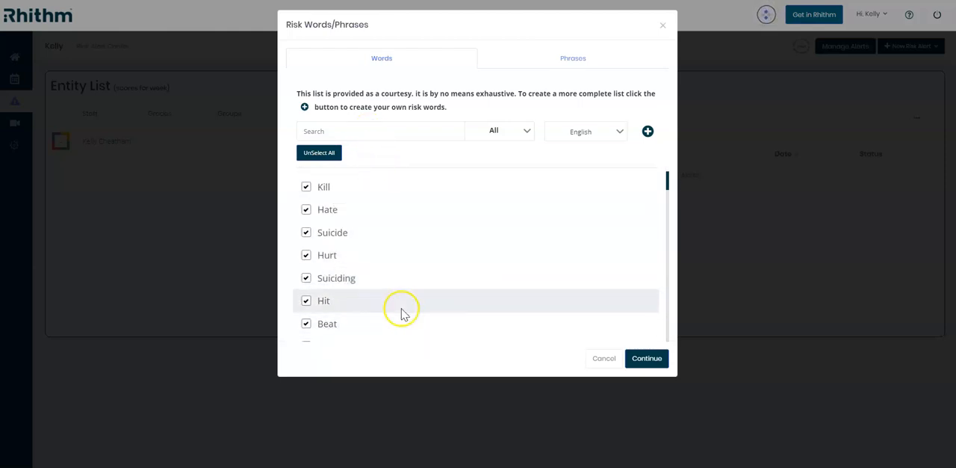
- Switch the risk word language to Español (Spanish) and select all of the listed words
left_click(619, 134)
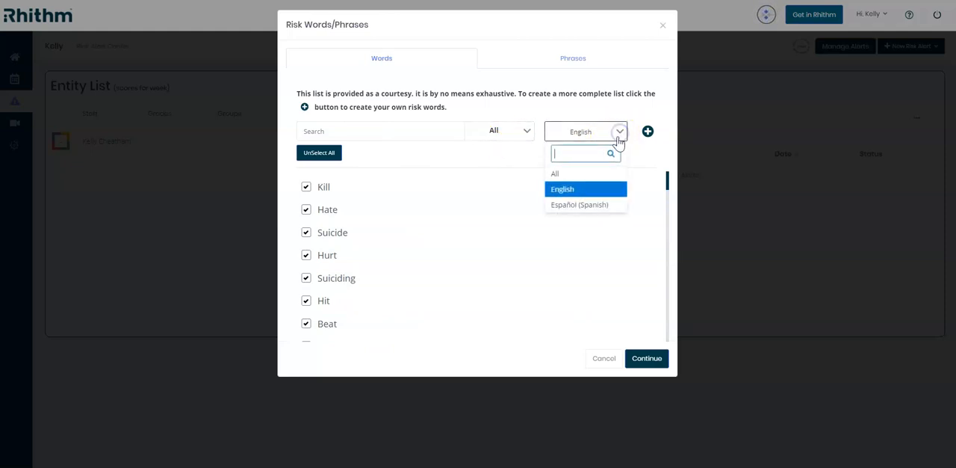
left_click(600, 208)
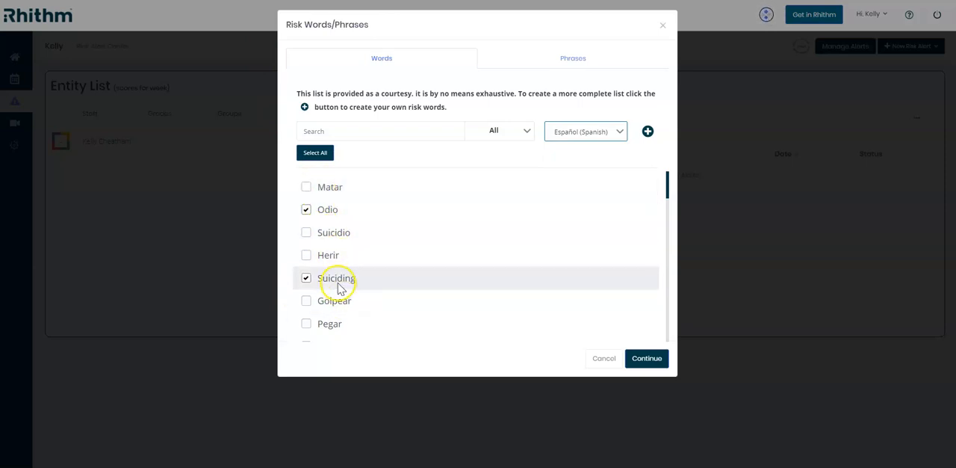
scroll(345, 194, "down", 10)
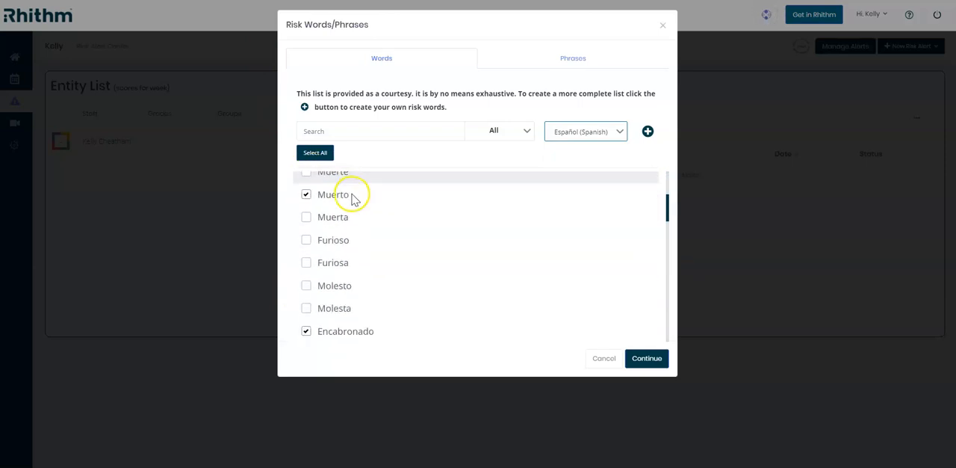
scroll(351, 254, "up", 5)
left_click(325, 161)
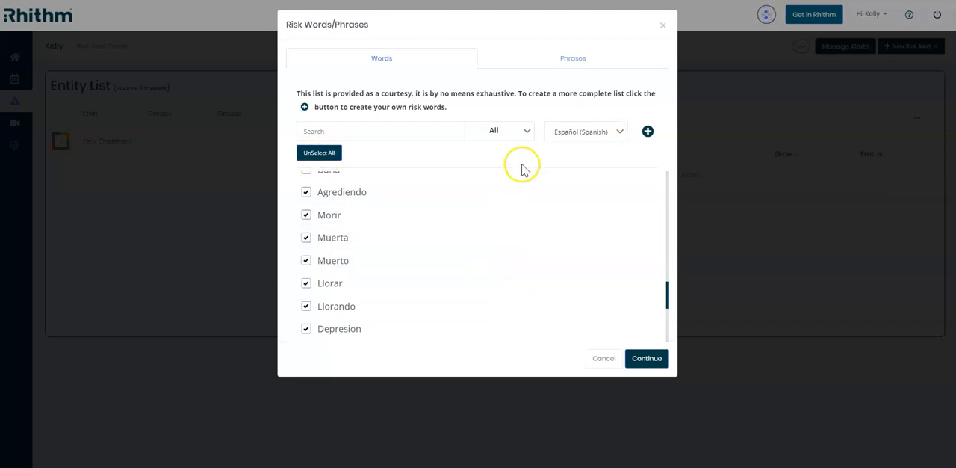
scroll(474, 283, "down", 5)
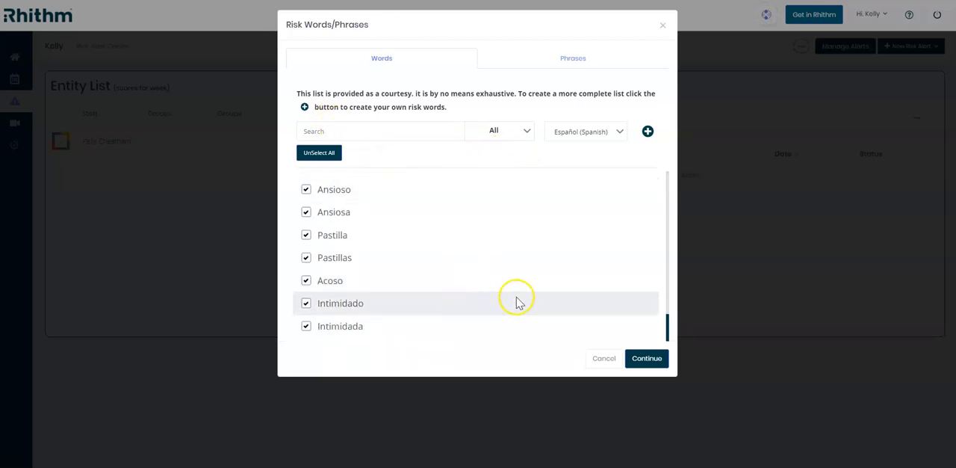
scroll(523, 288, "up", 15)
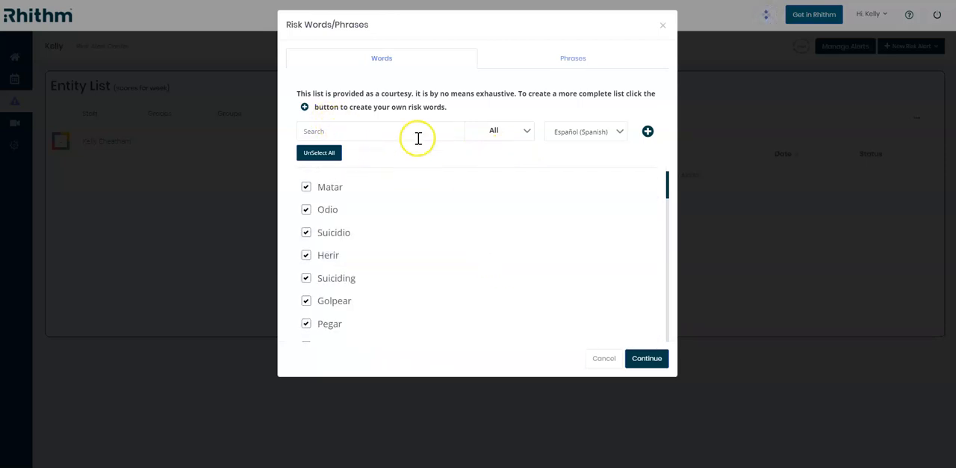
left_click(647, 131)
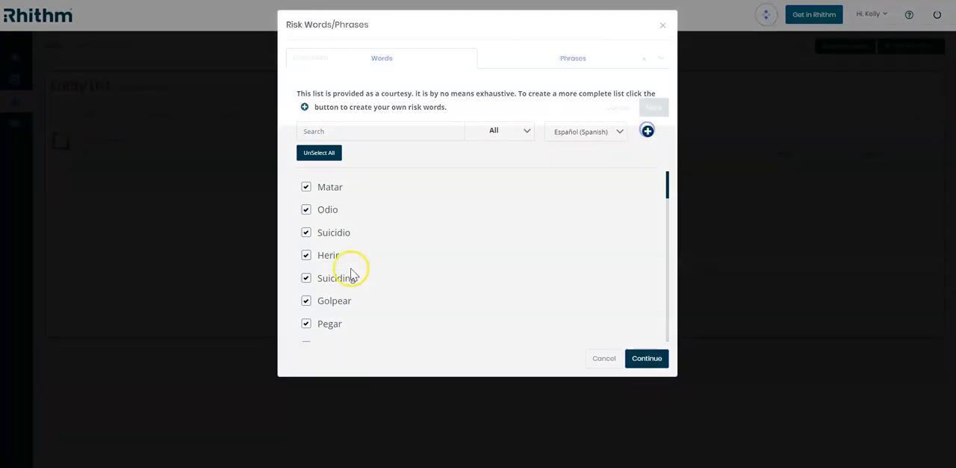
left_click(309, 59)
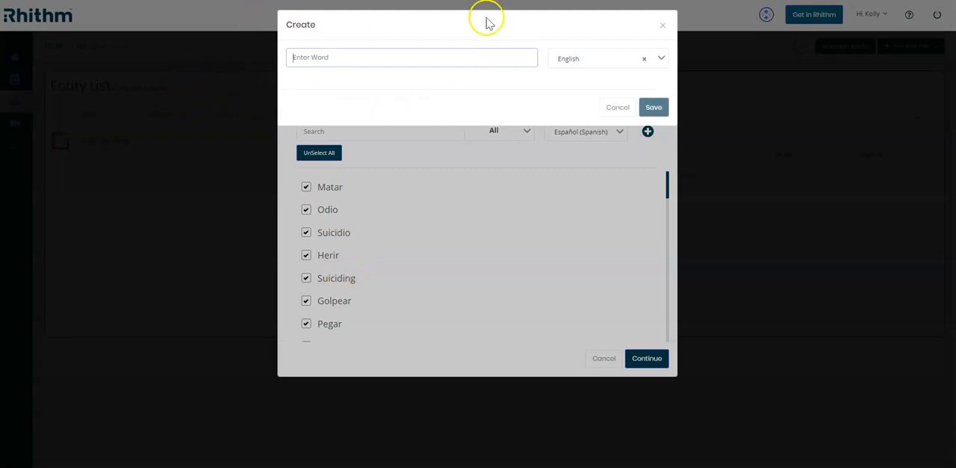
left_click(661, 58)
left_click(662, 59)
left_click(605, 105)
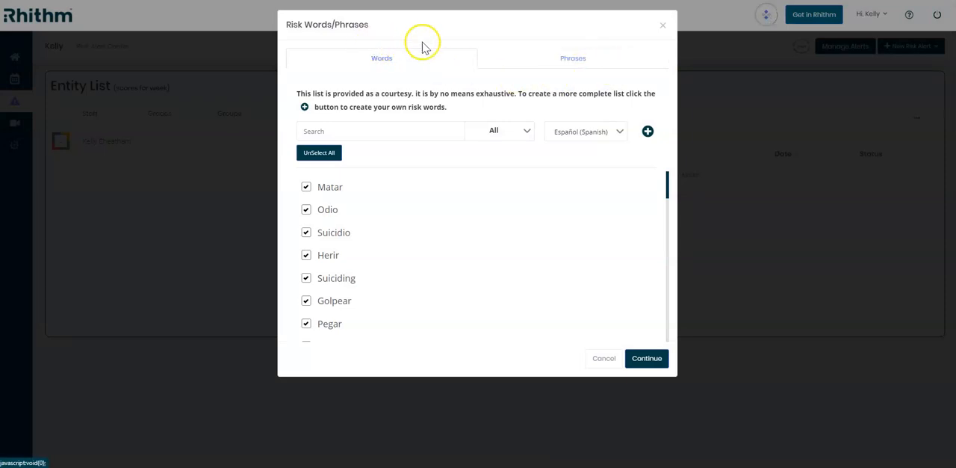
- Select all of the Spanish risk phrases for the alert
left_click(593, 62)
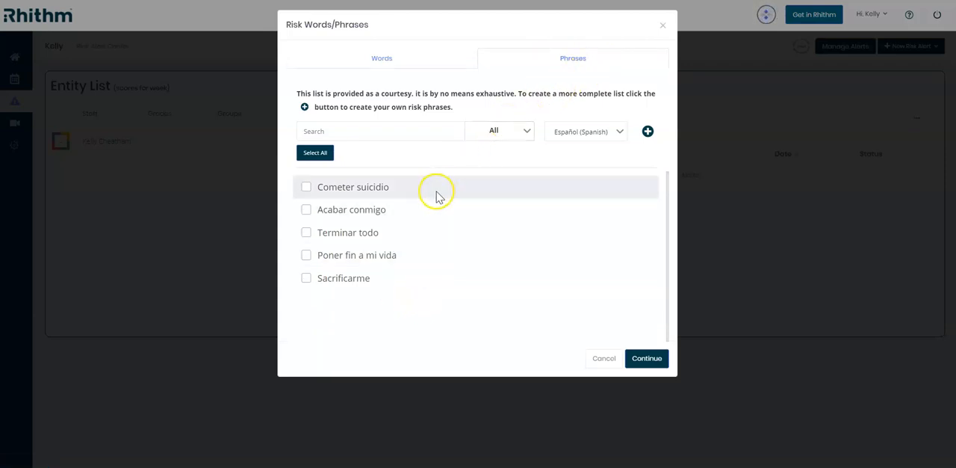
left_click(306, 156)
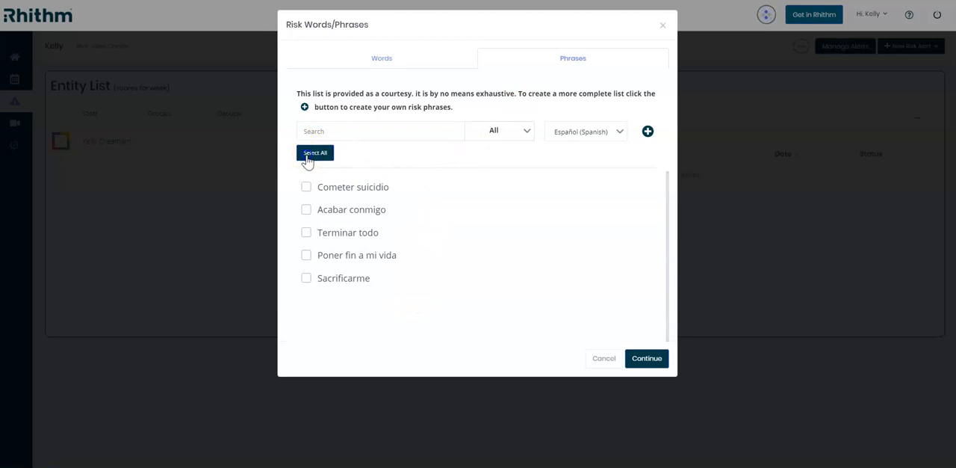
- Switch the risk phrase language to English, review the selected phrases, and confirm the word and phrase selection
left_click(586, 134)
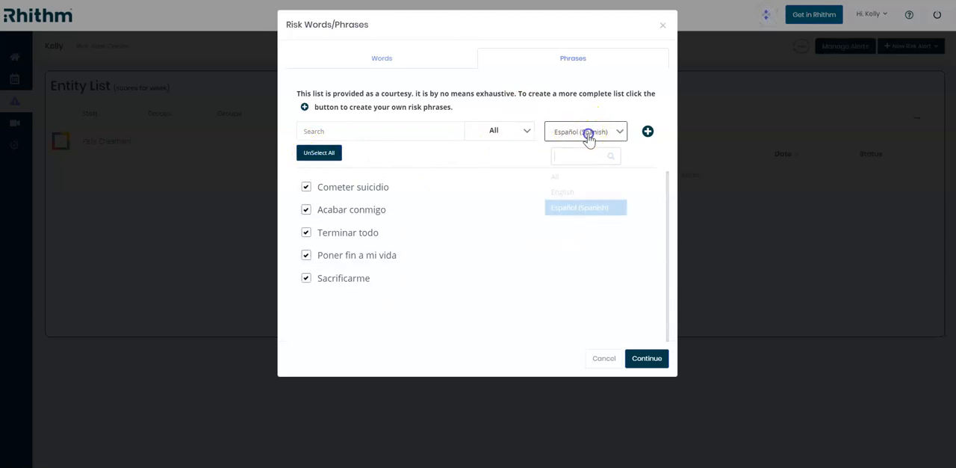
left_click(595, 190)
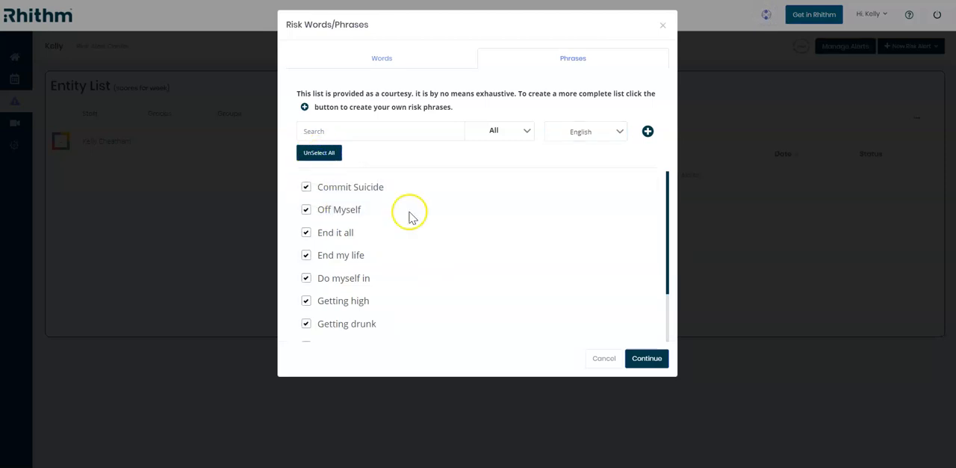
scroll(486, 228, "down", 2)
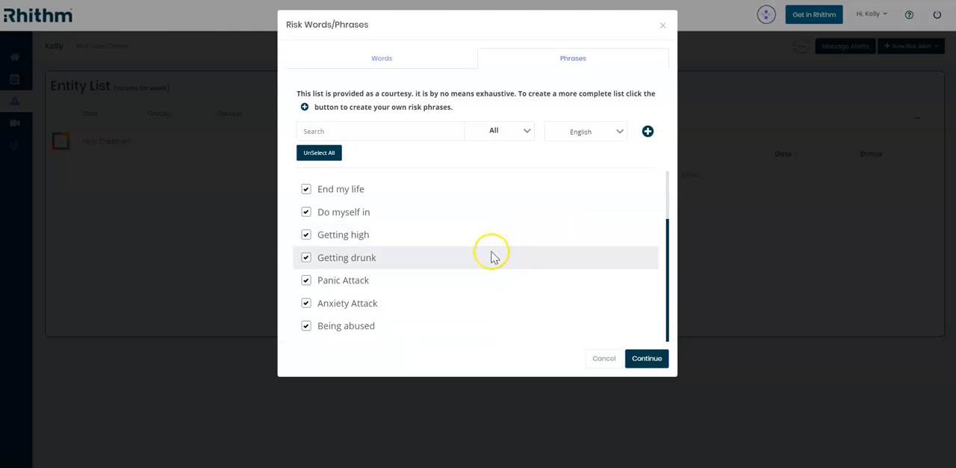
left_click(652, 362)
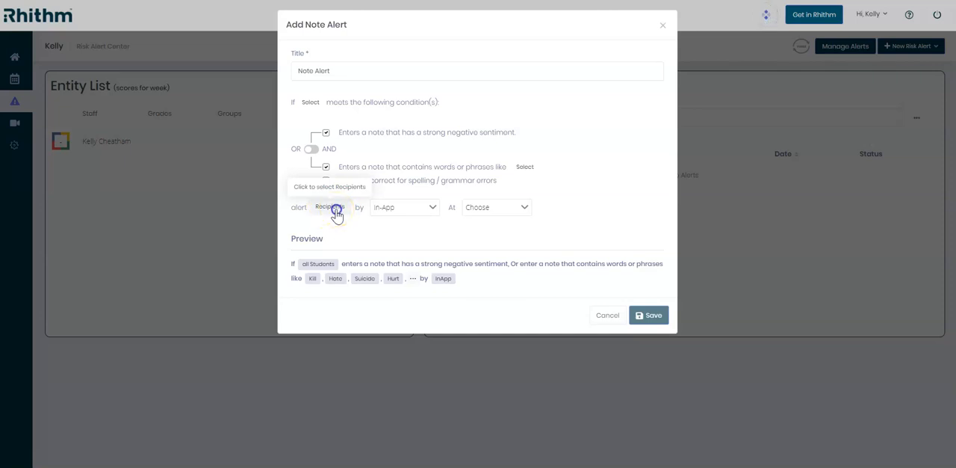
- Add your own account as the recipient of the note alert
left_click(334, 209)
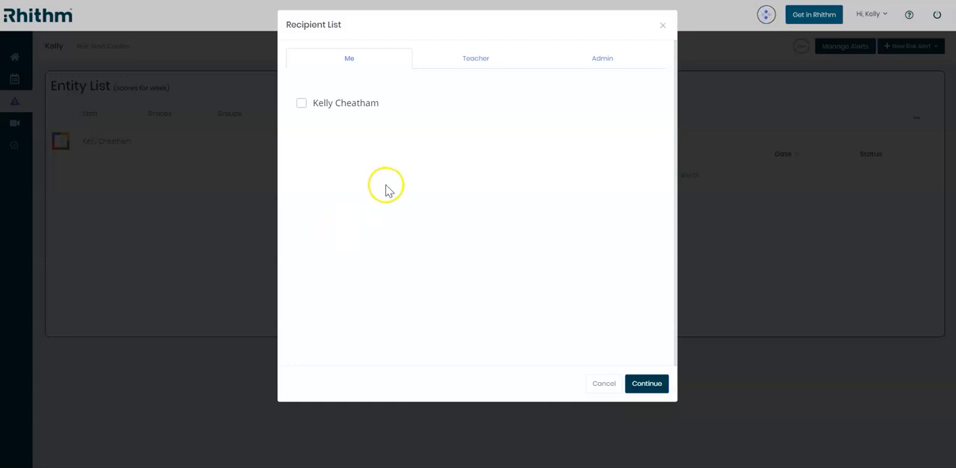
left_click(301, 105)
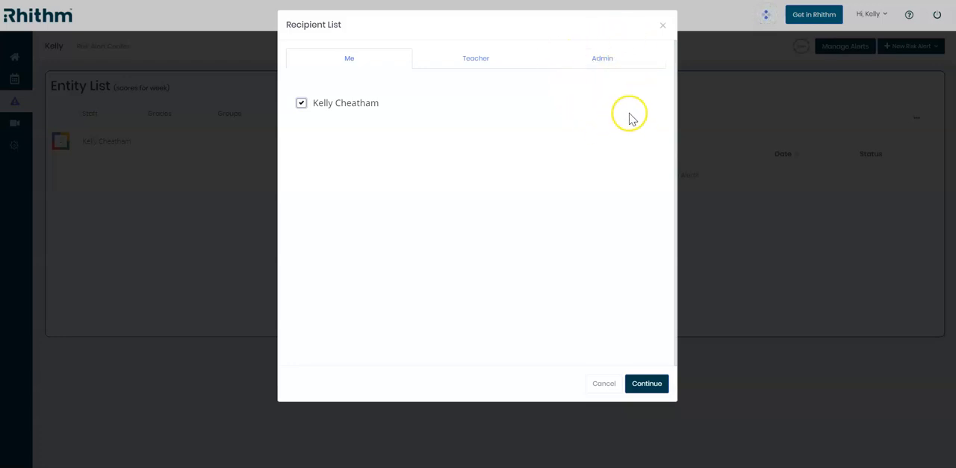
left_click(645, 387)
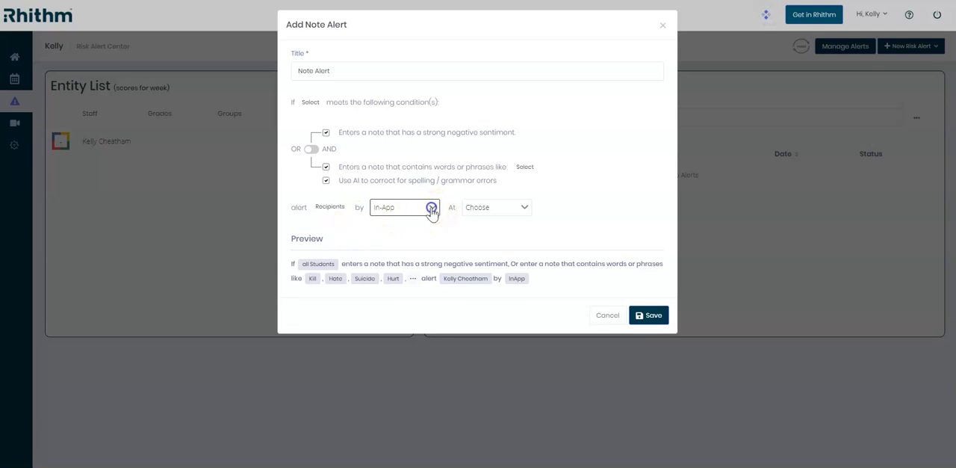
- Set the alert delivery methods to Email and In-App
left_click(431, 209)
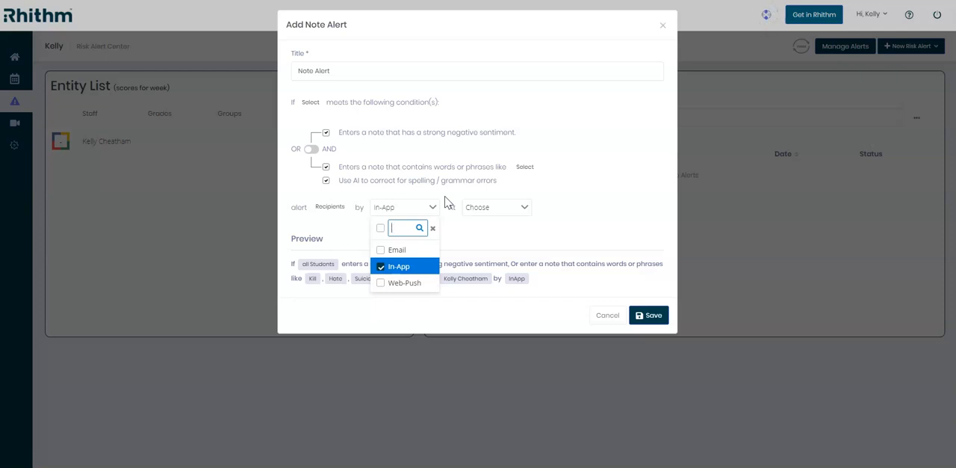
left_click(392, 251)
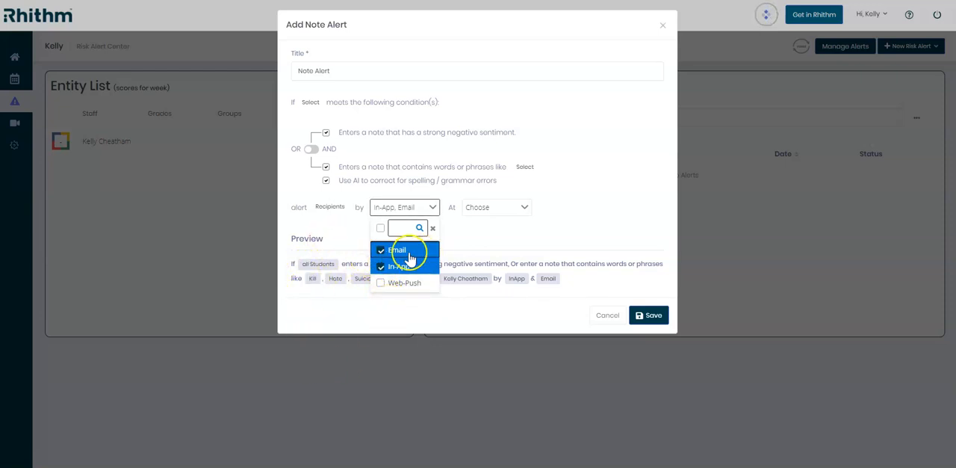
double_click(382, 268)
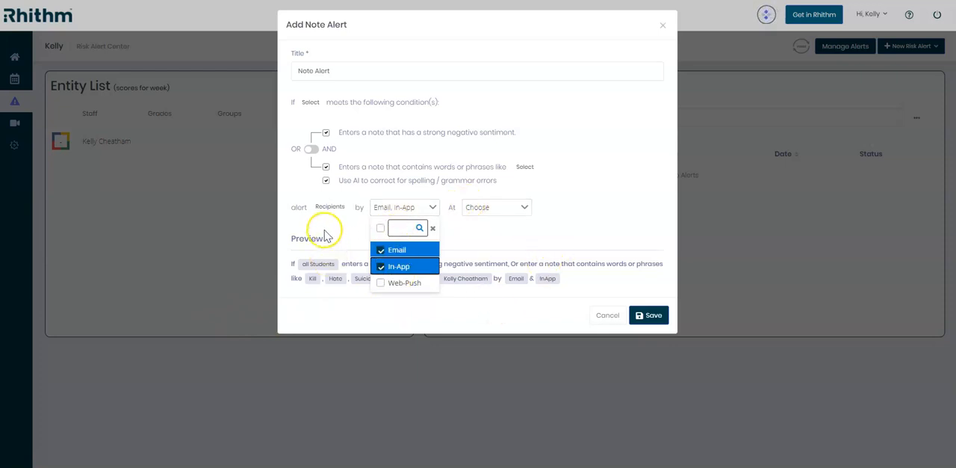
left_click(433, 206)
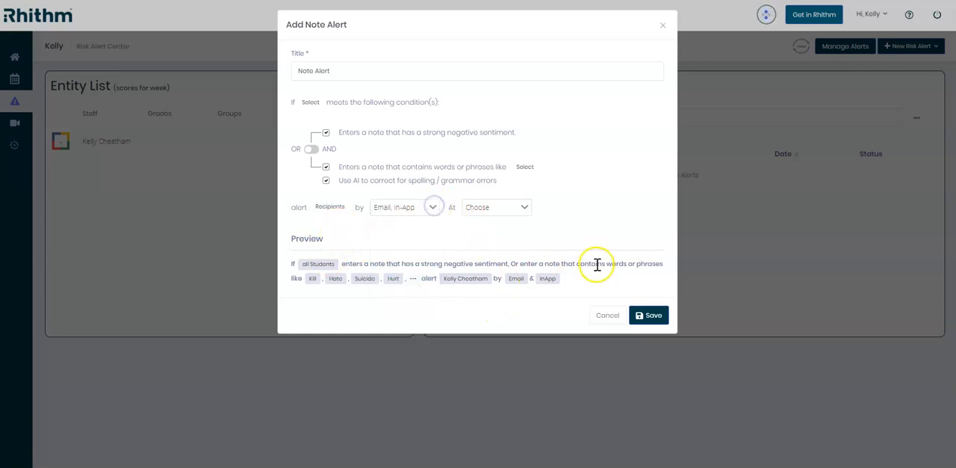
- Select the hourly alert times from 8 AM through 12 PM
left_click(525, 209)
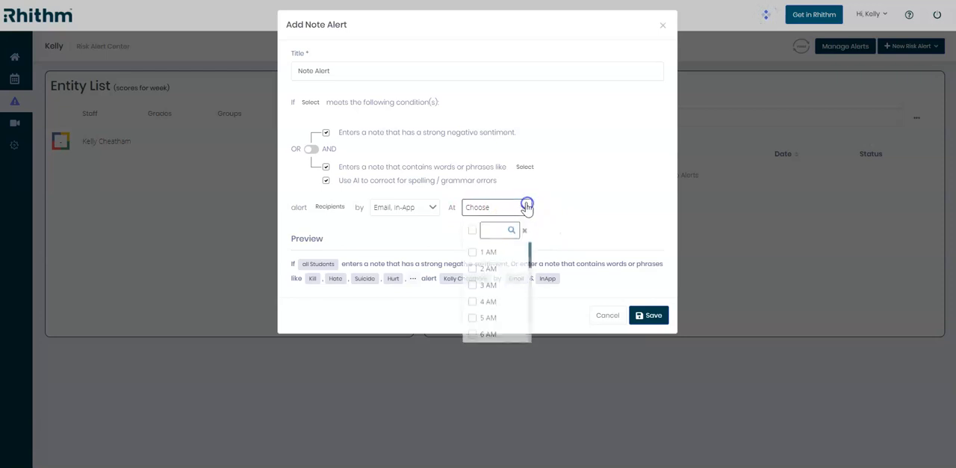
scroll(512, 329, "down", 3)
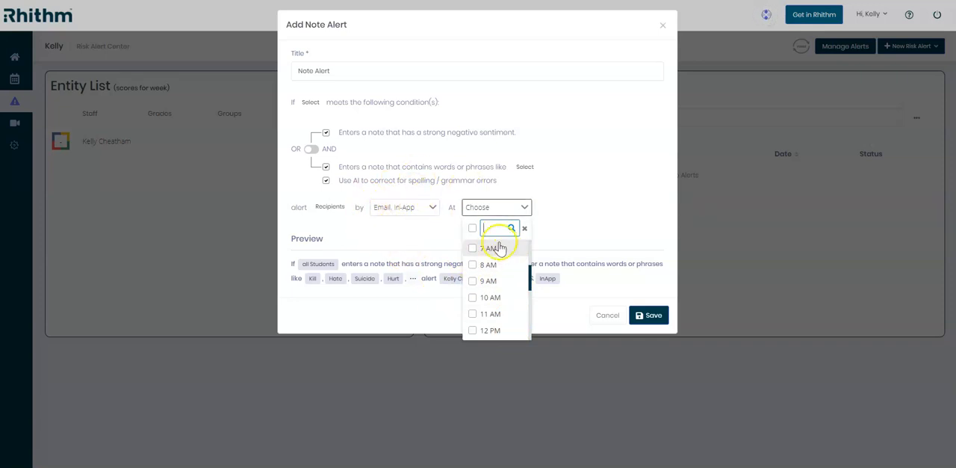
left_click(472, 303)
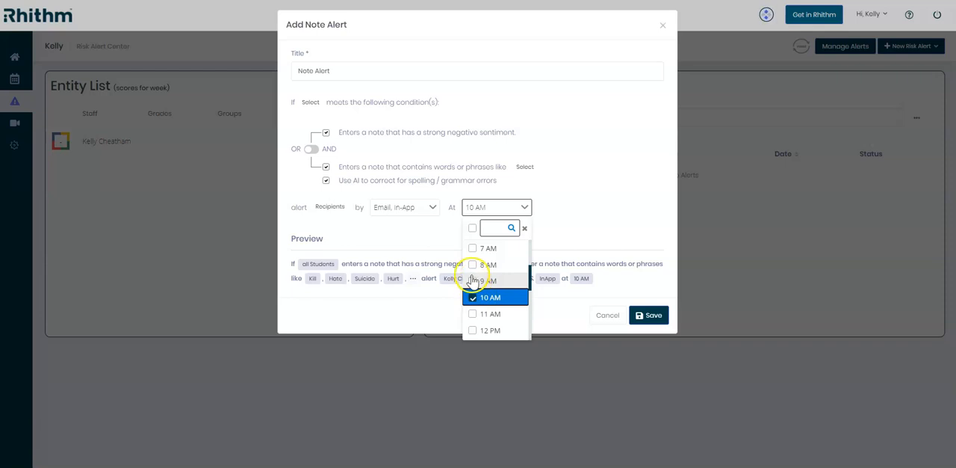
left_click(473, 281)
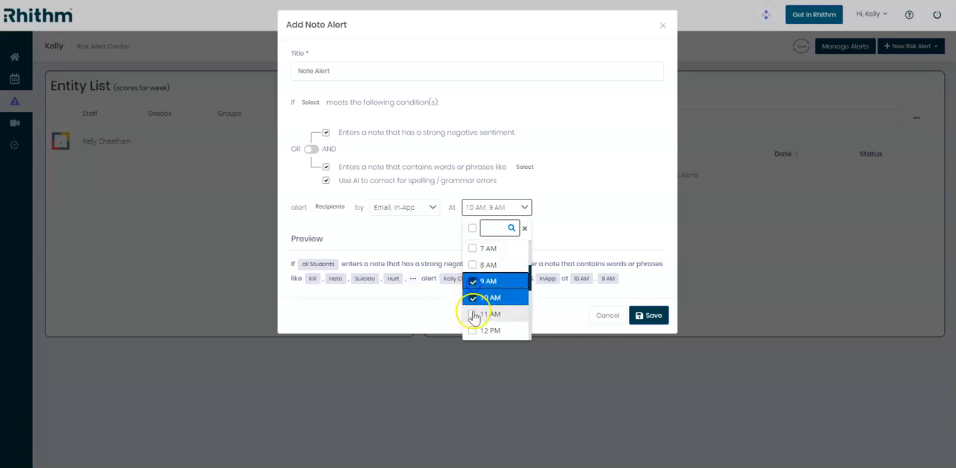
left_click(472, 264)
left_click(473, 315)
left_click(475, 330)
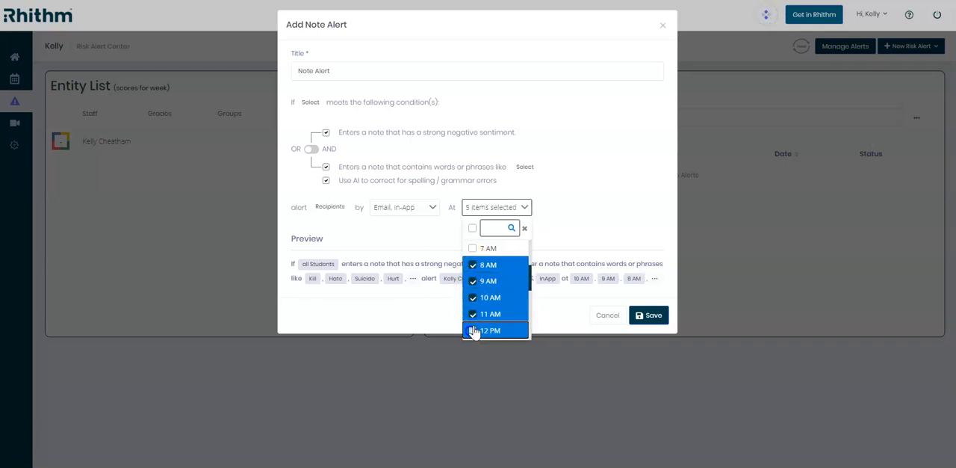
- Add the hourly alert times from 1 PM through 4 PM and save the note alert
scroll(478, 306, "down", 3)
scroll(476, 299, "up", 2)
left_click(474, 298)
left_click(472, 314)
left_click(472, 329)
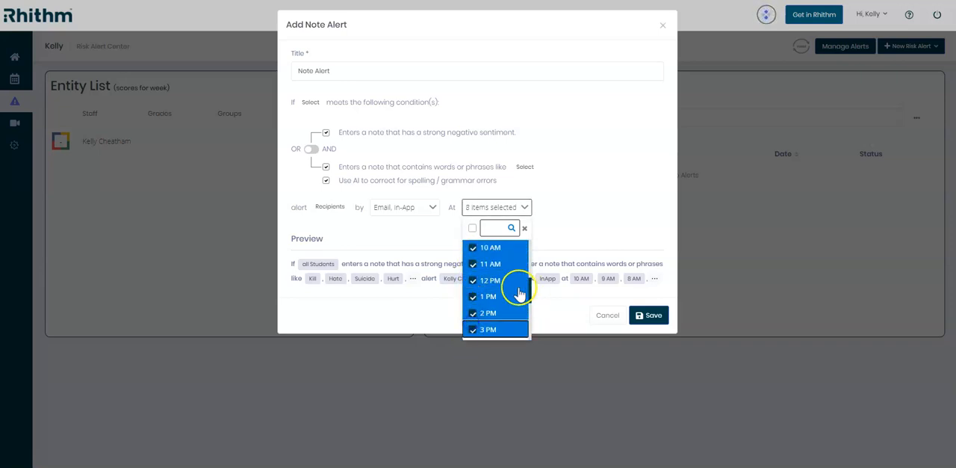
scroll(519, 292, "down", 2)
left_click(479, 295)
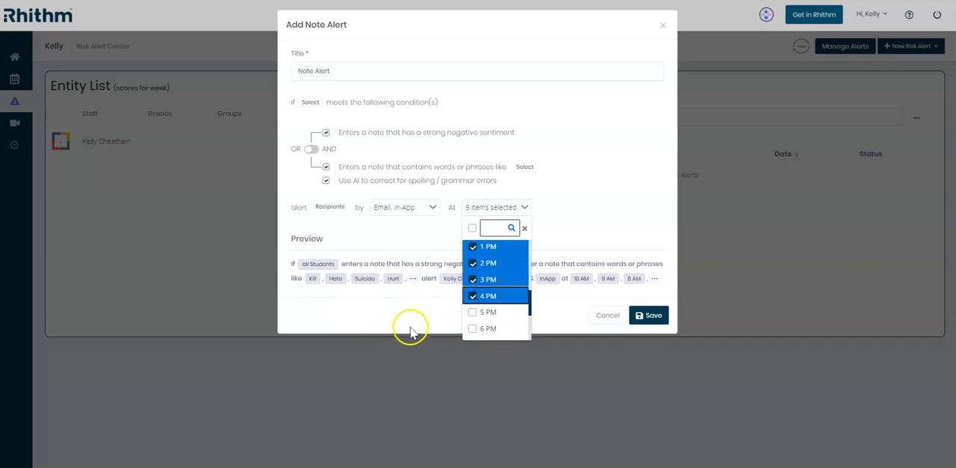
left_click(524, 208)
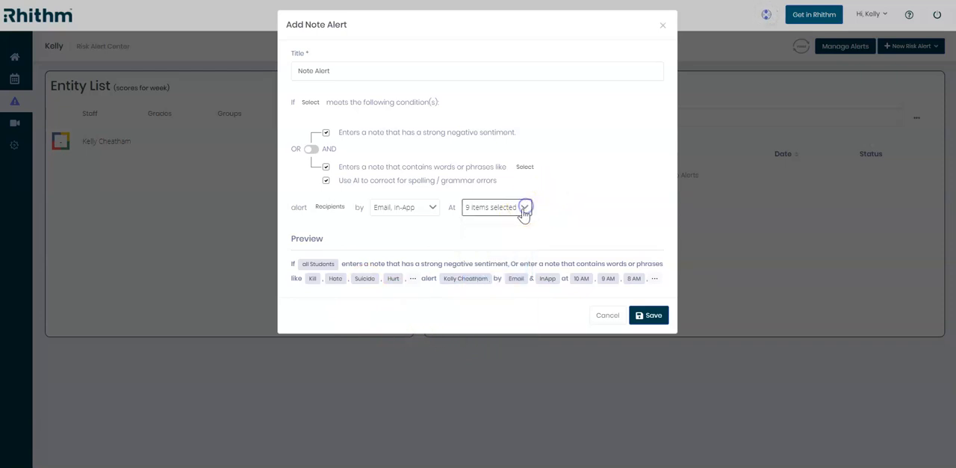
left_click(655, 317)
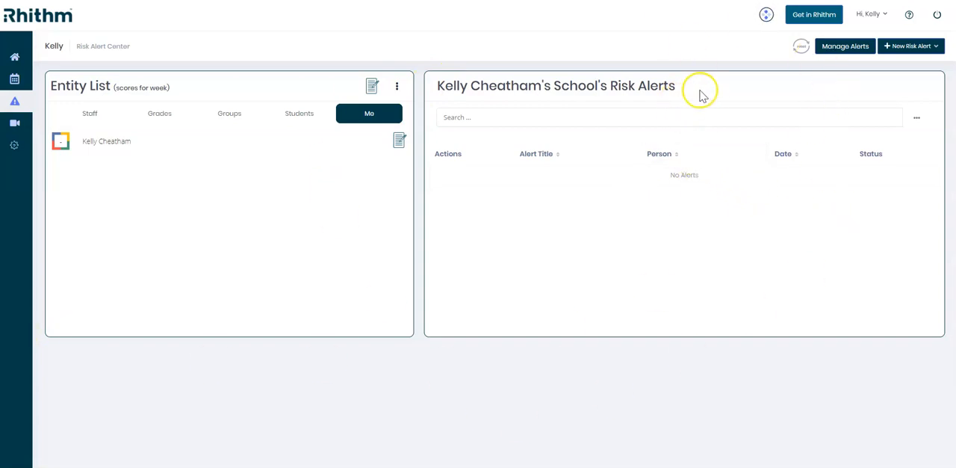
- Open the saved Note Alert for editing from the managed alerts, review its settings, and close it without saving
left_click(838, 52)
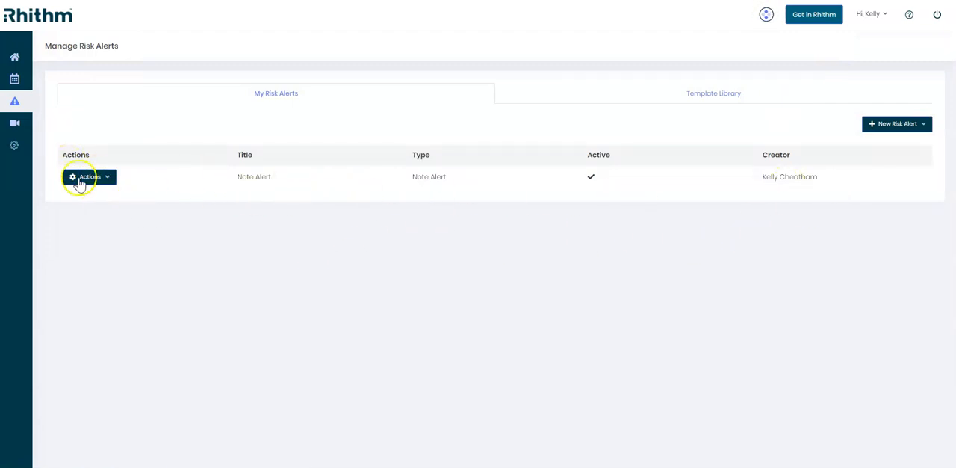
left_click(106, 182)
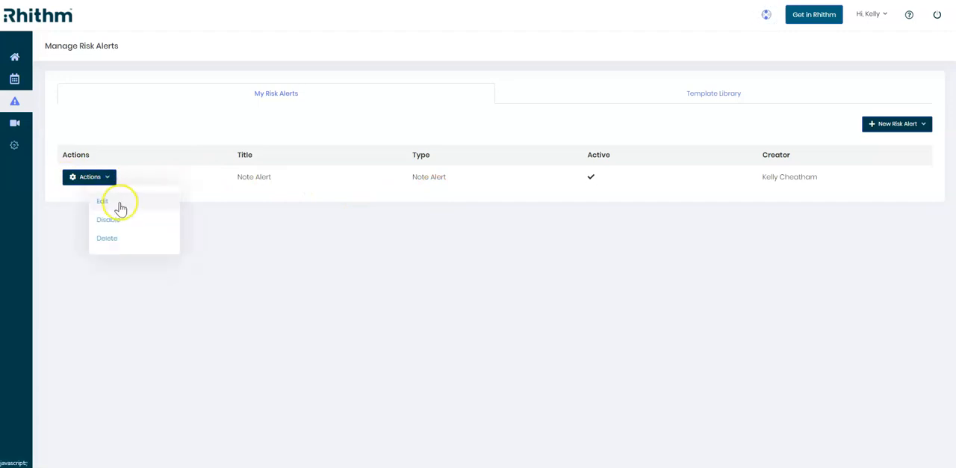
left_click(119, 202)
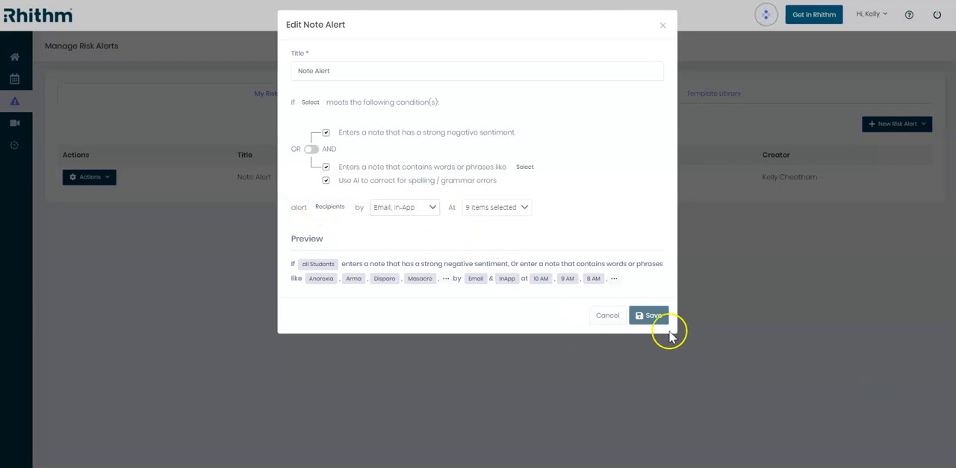
left_click(612, 314)
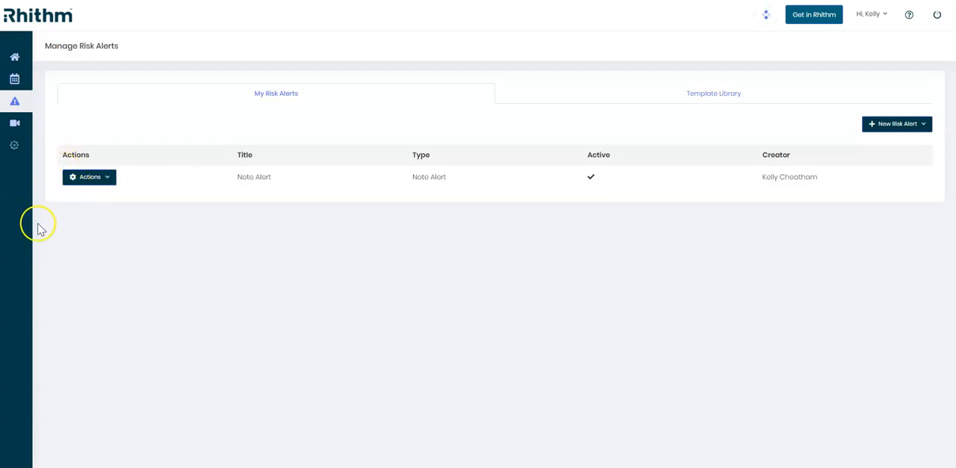
- In the notification settings, enable emailing the teacher when a student enters a note, and save the settings
mouse_move(18, 143)
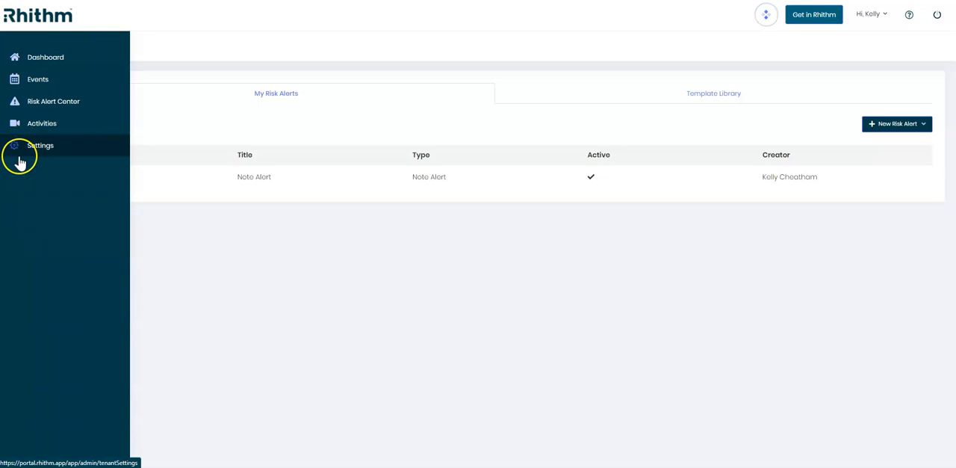
left_click(6, 155)
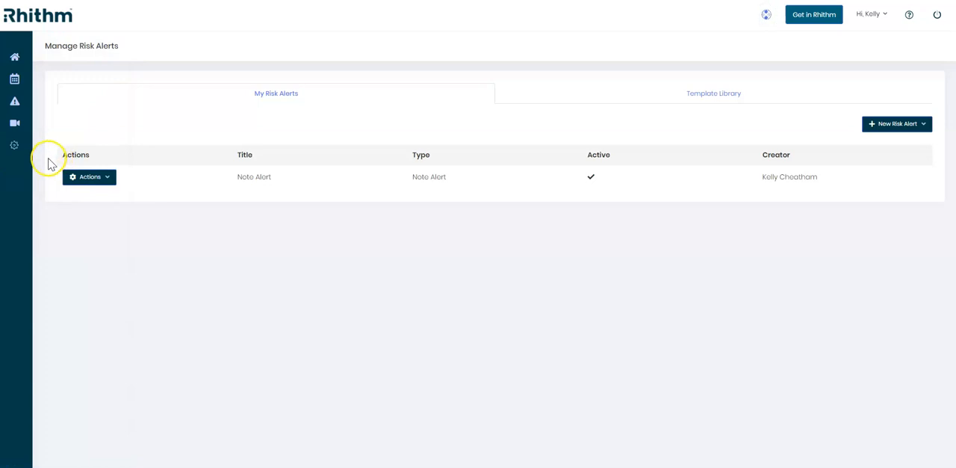
mouse_move(37, 160)
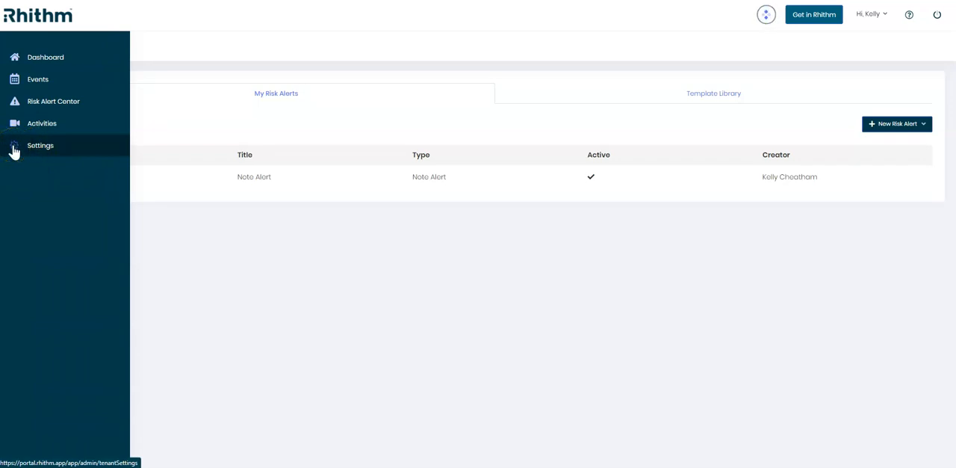
left_click(14, 151)
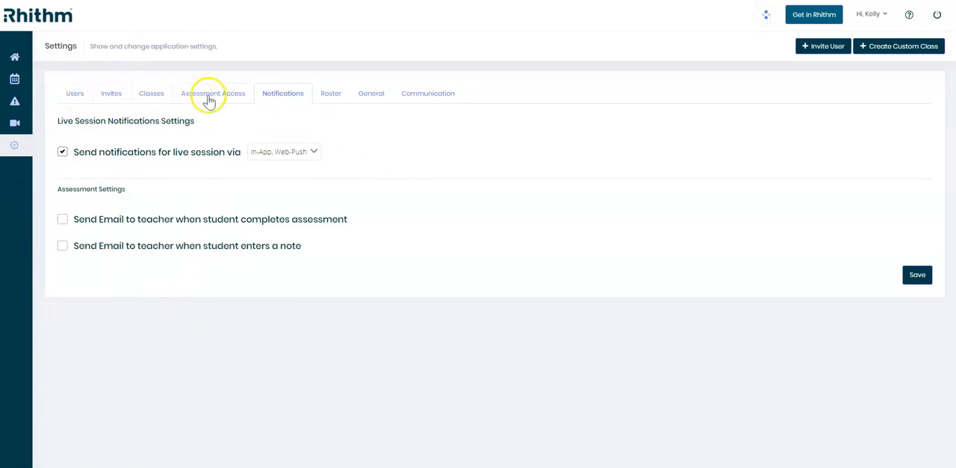
left_click(291, 95)
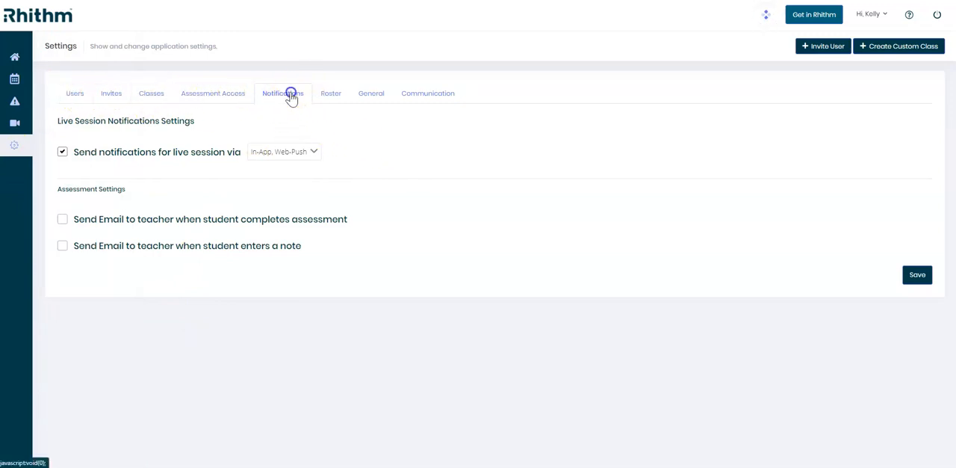
left_click(60, 246)
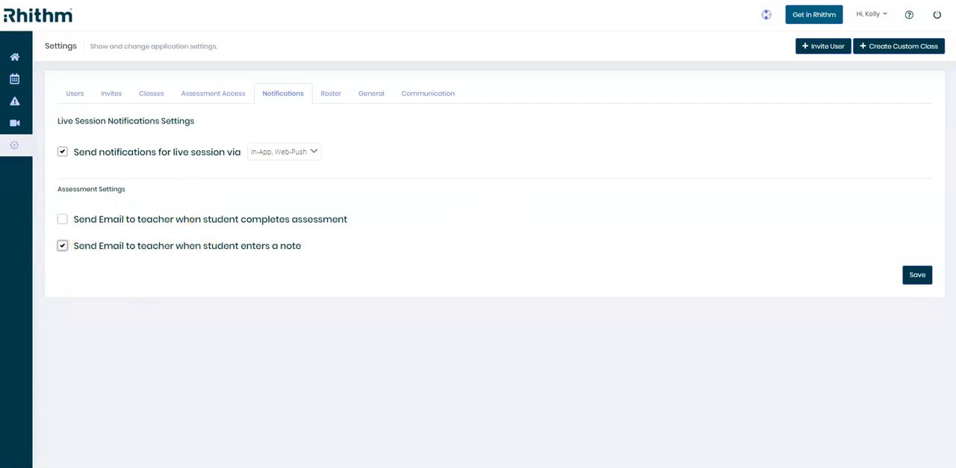
left_click(913, 281)
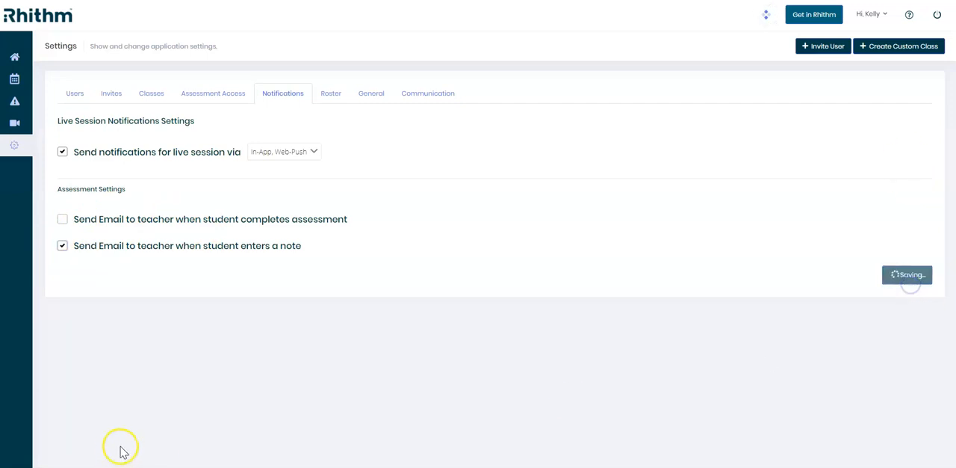